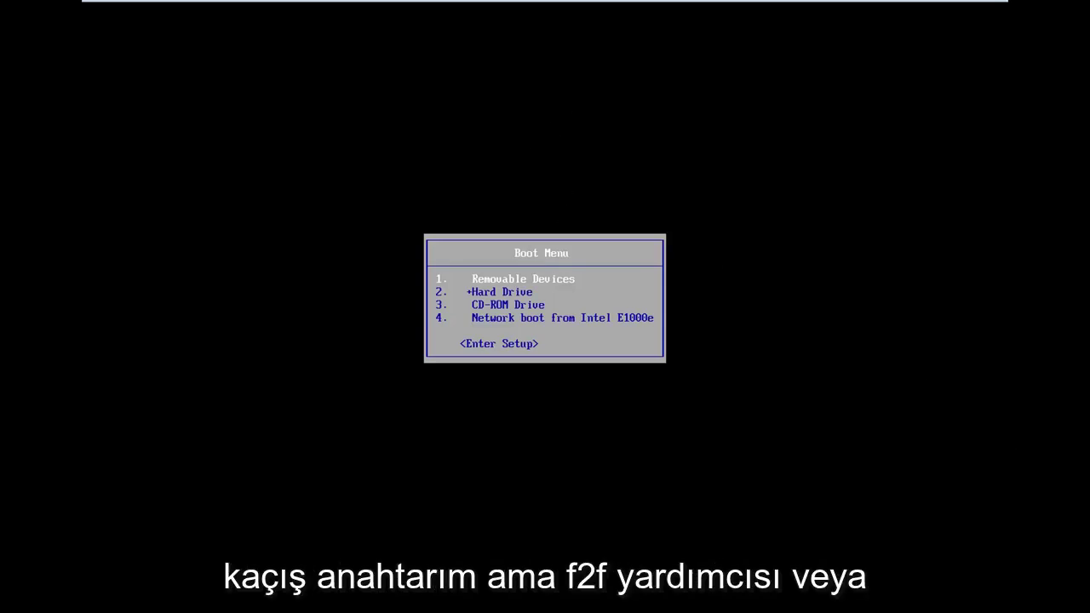
Choose CD-ROM Drive in the VMware Boot Menu as the boot device.
{"action": "key", "text": "Down"}
{"action": "key", "text": "Down"}
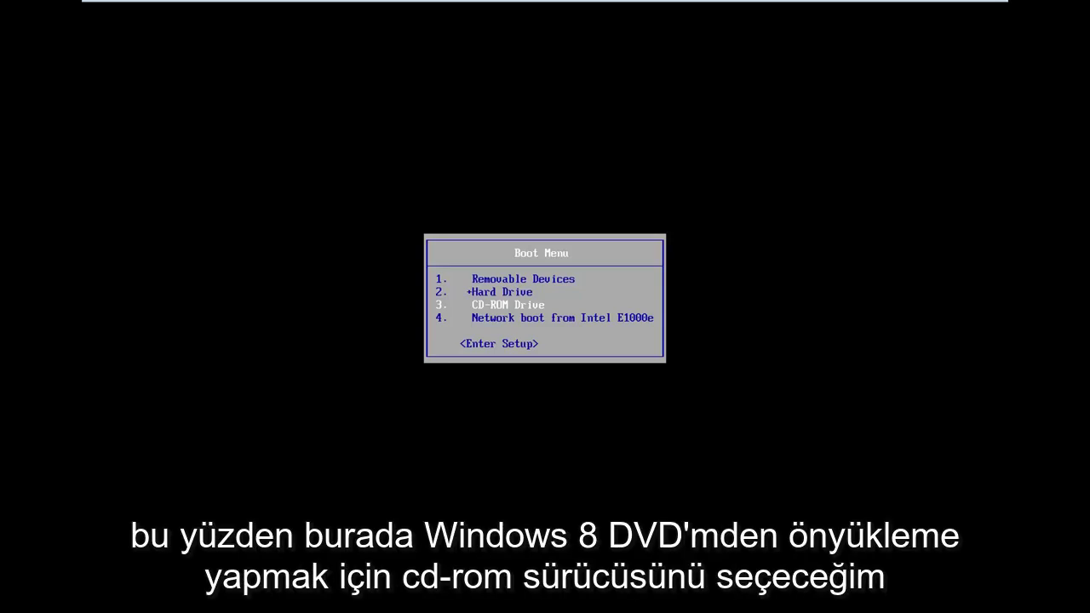
{"action": "key", "text": "Return"}
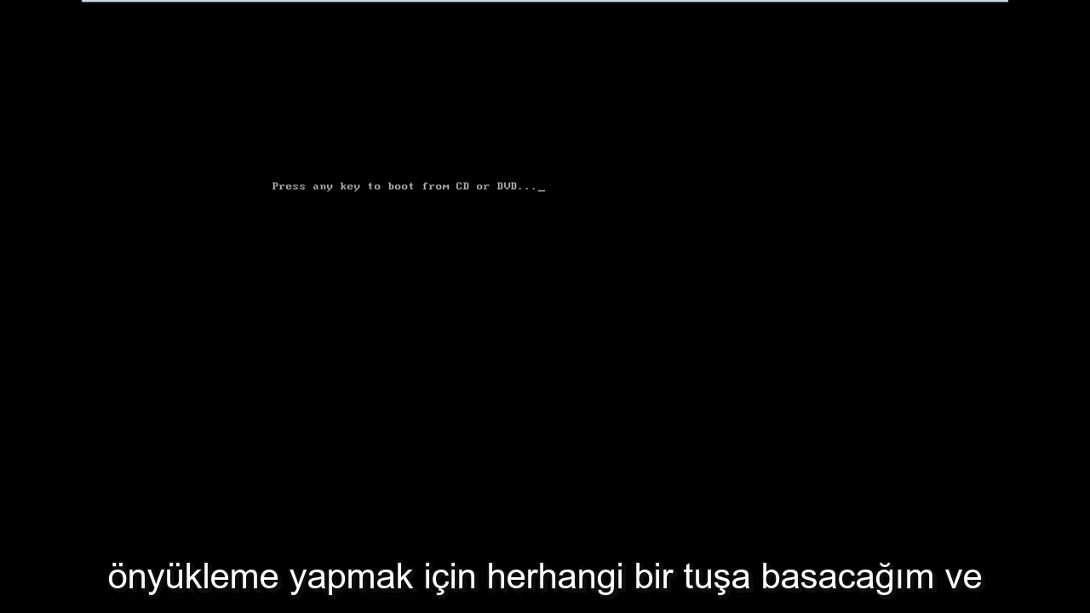
Answer the boot-from-CD prompt so the Windows 8 DVD loads into Setup.
{"action": "key", "text": "Return"}
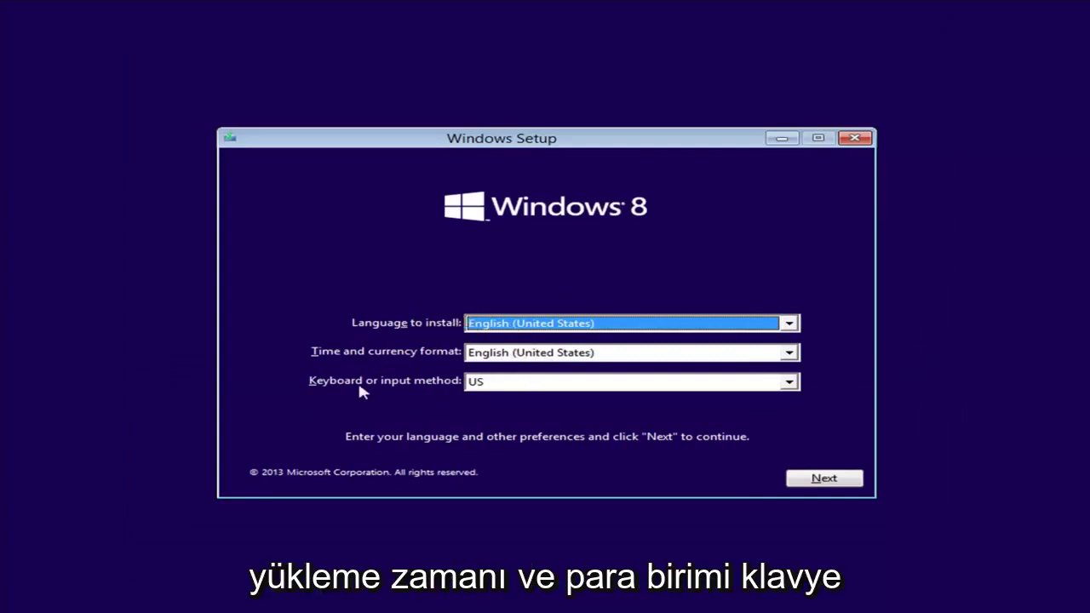
Accept the English (United States) language settings and choose Repair your computer.
{"action": "left_click", "coordinate": [836, 482]}
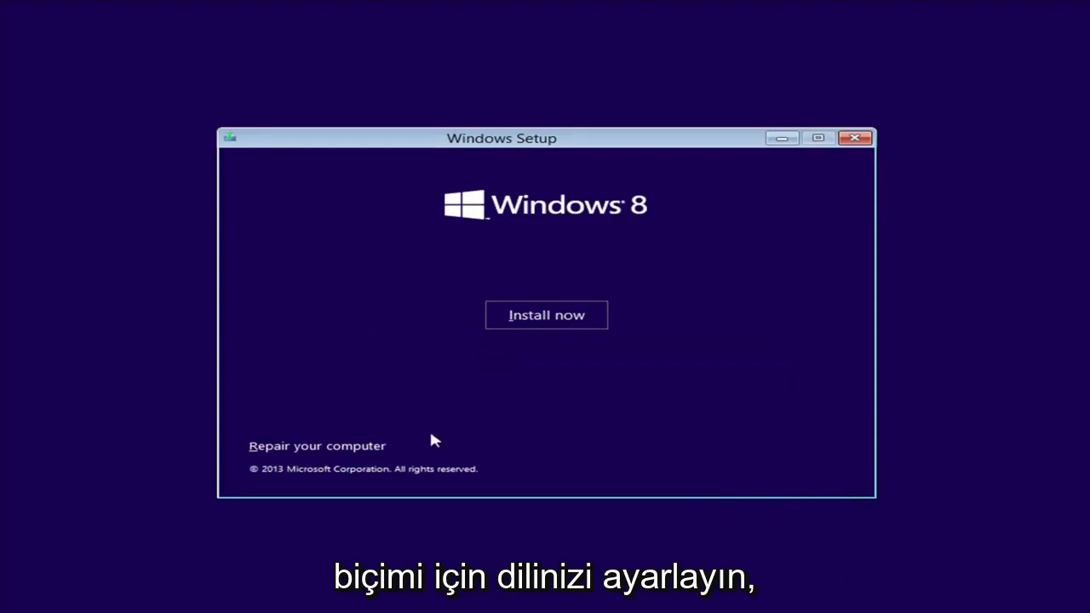
{"action": "left_click", "coordinate": [292, 451]}
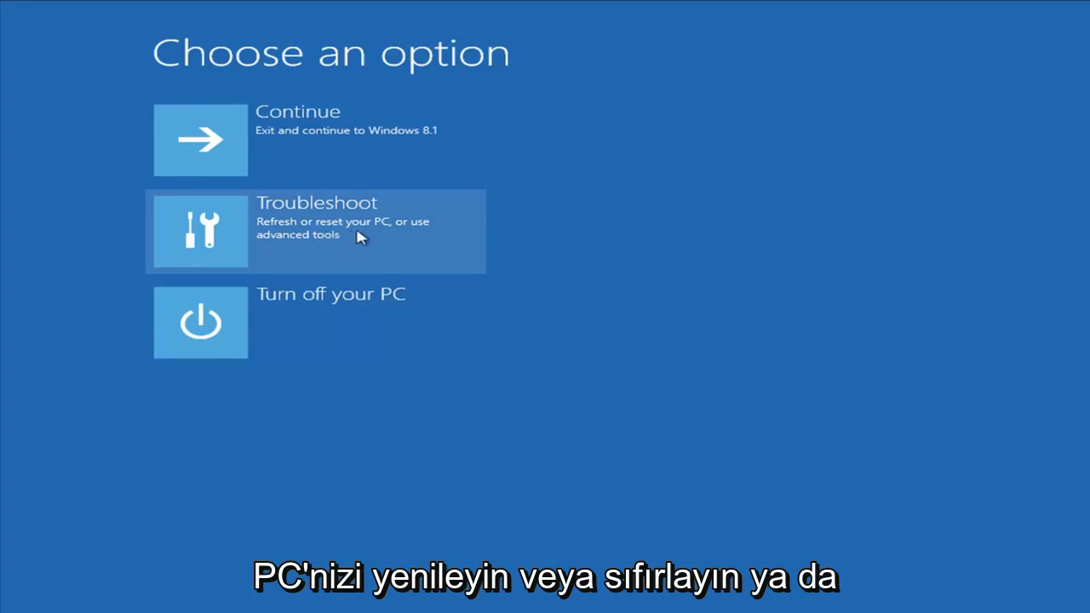
{"action": "left_click", "coordinate": [359, 241]}
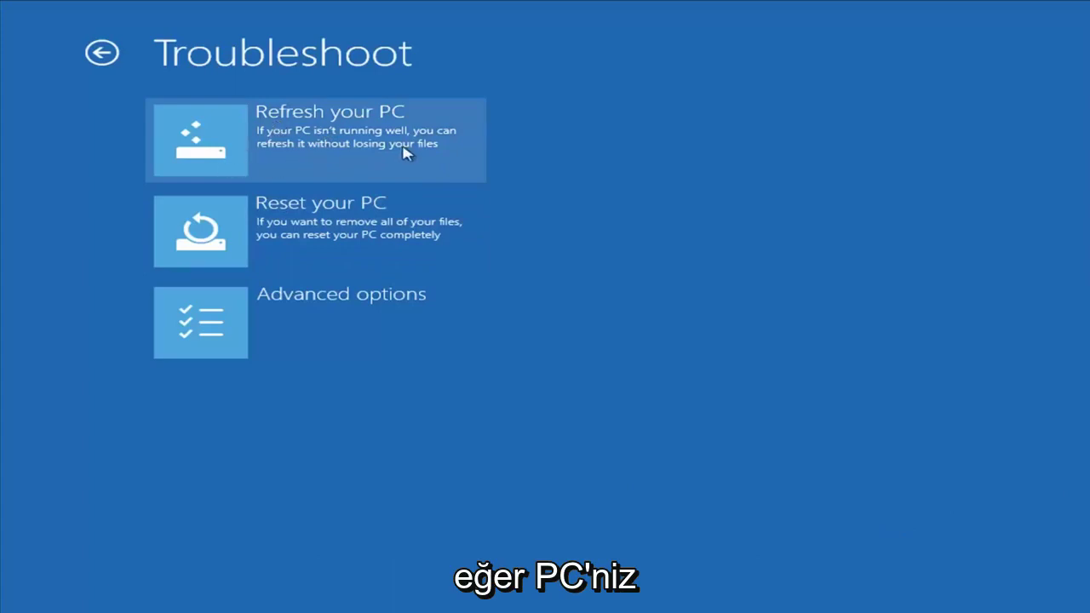
{"action": "left_click", "coordinate": [339, 156]}
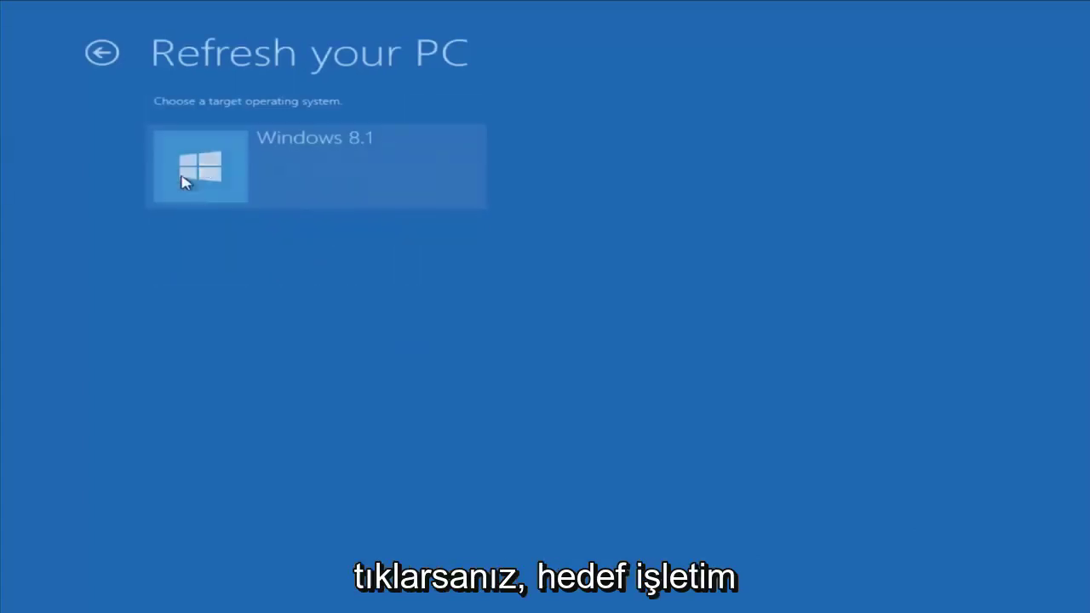
{"action": "left_click", "coordinate": [247, 196]}
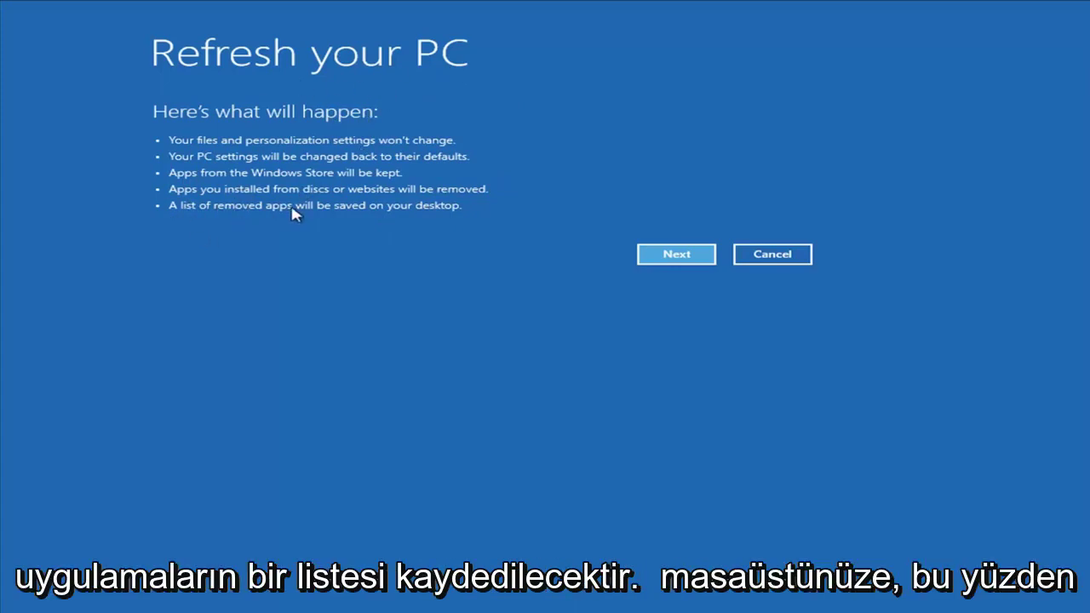
{"action": "left_click", "coordinate": [771, 257]}
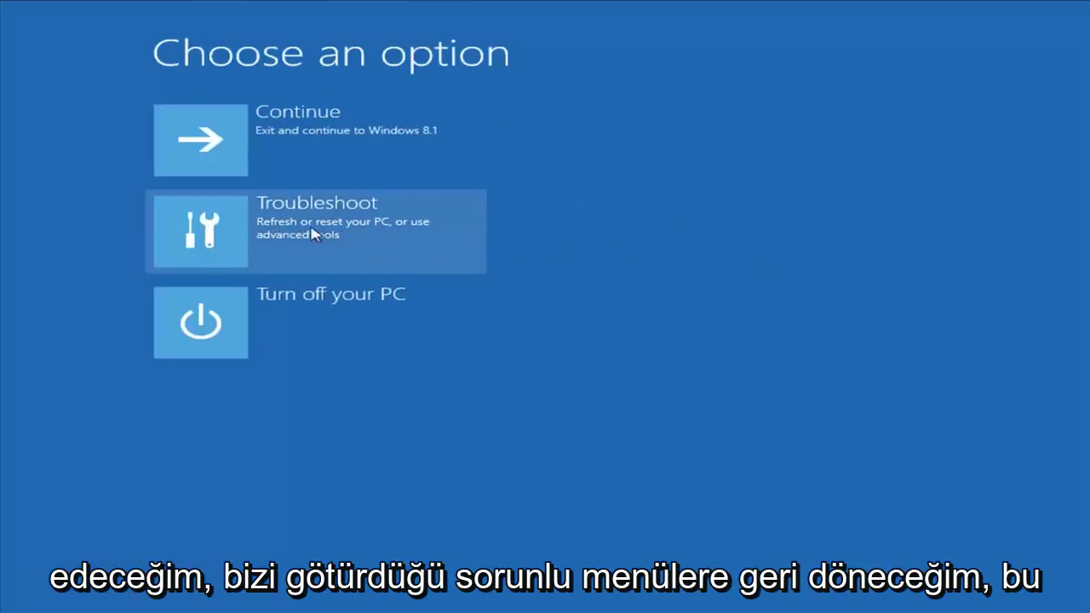
Go through Troubleshoot to the Advanced options screen.
{"action": "left_click", "coordinate": [317, 232]}
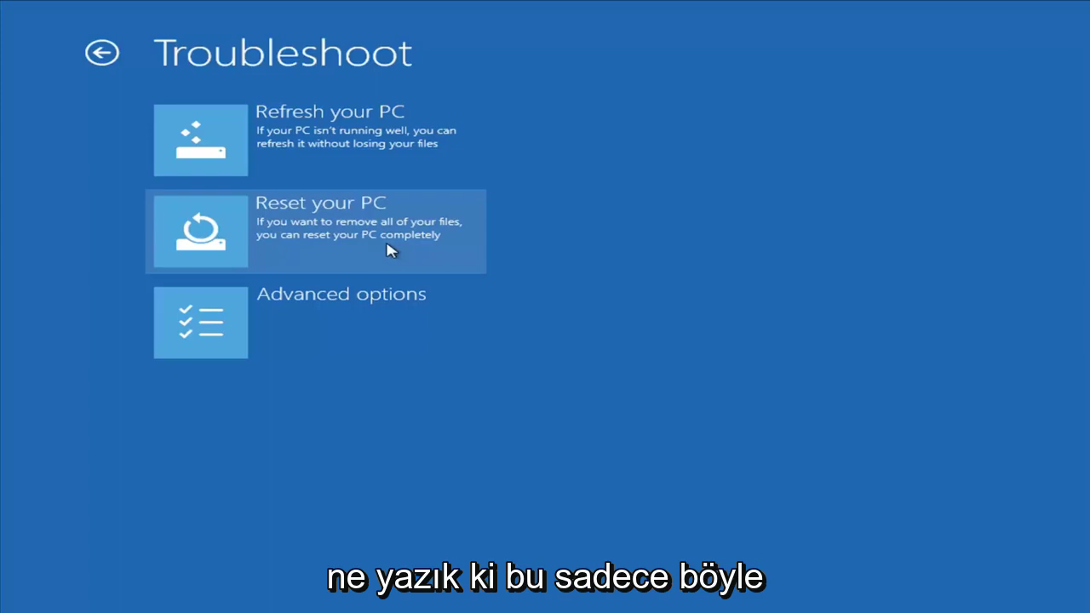
{"action": "left_click", "coordinate": [285, 332]}
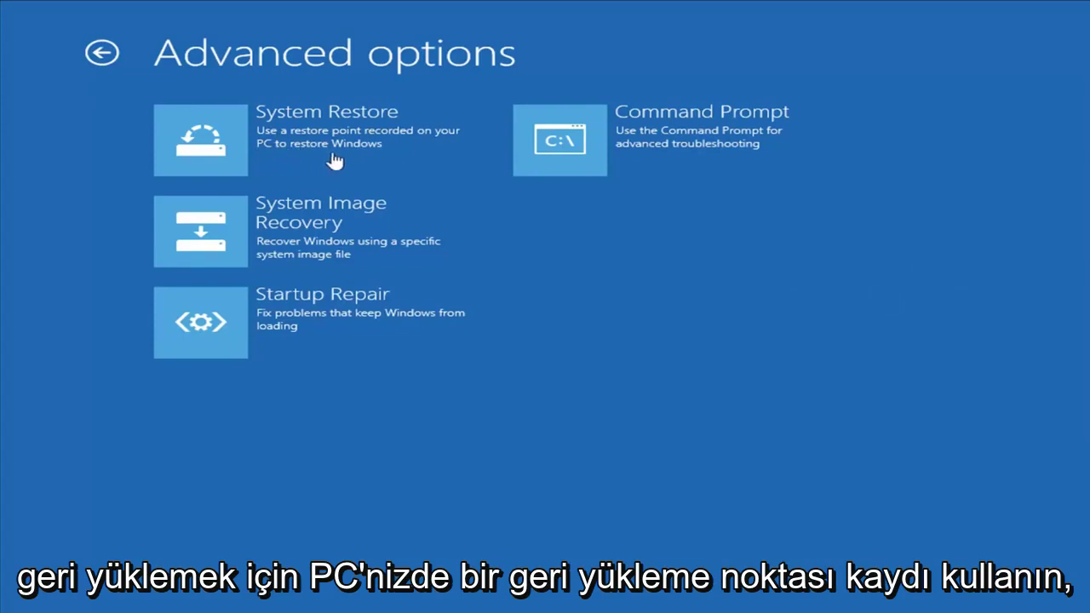
Review Windows 8.1's Installed VMware Tools restore point in System Restore, then cancel without restoring.
{"action": "left_click", "coordinate": [282, 152]}
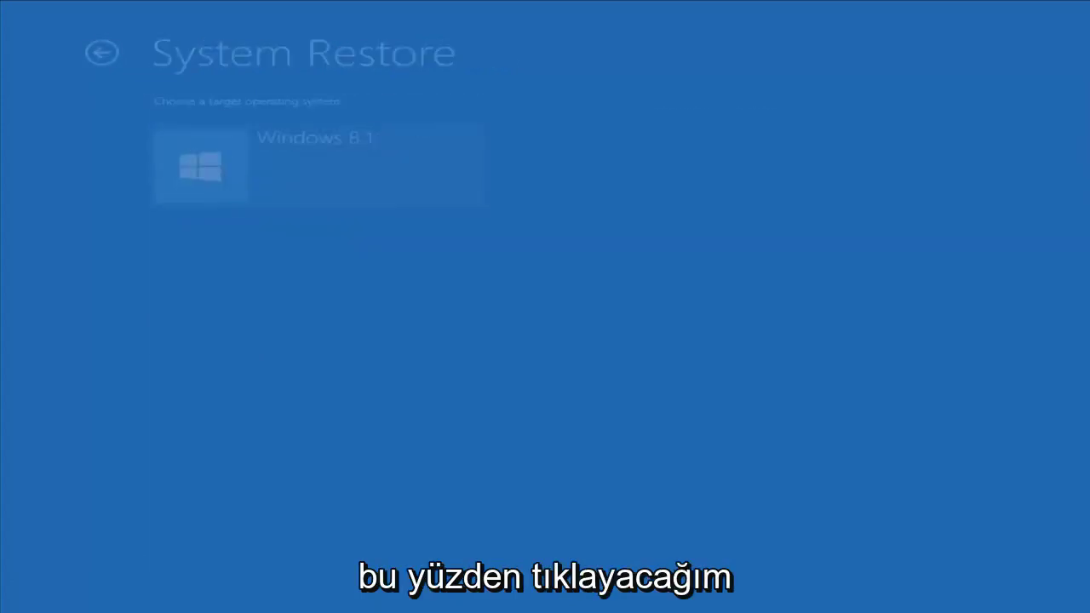
{"action": "left_click", "coordinate": [258, 174]}
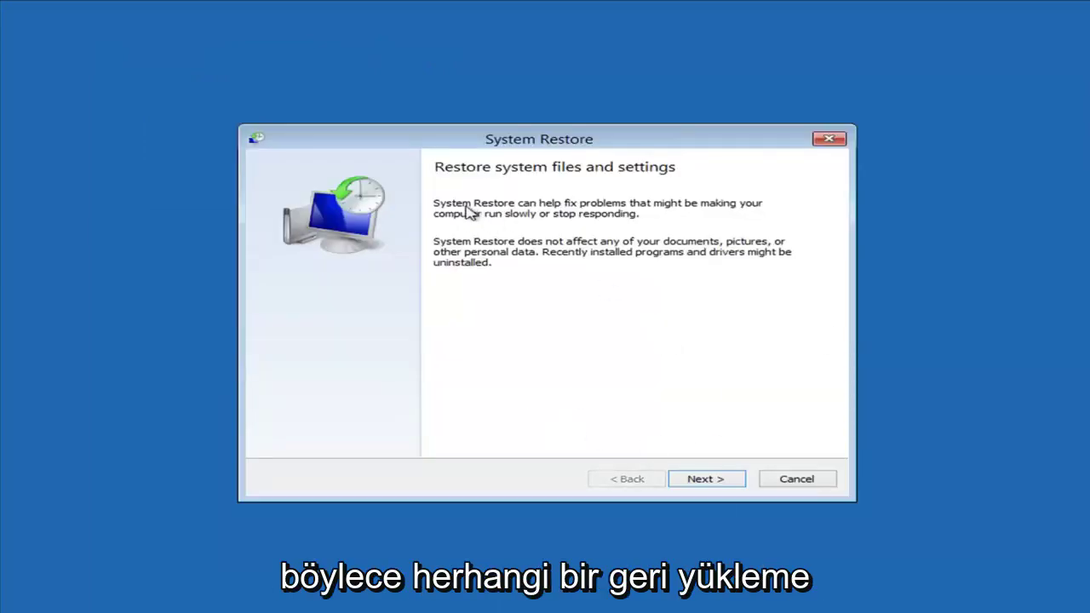
{"action": "left_click", "coordinate": [704, 482]}
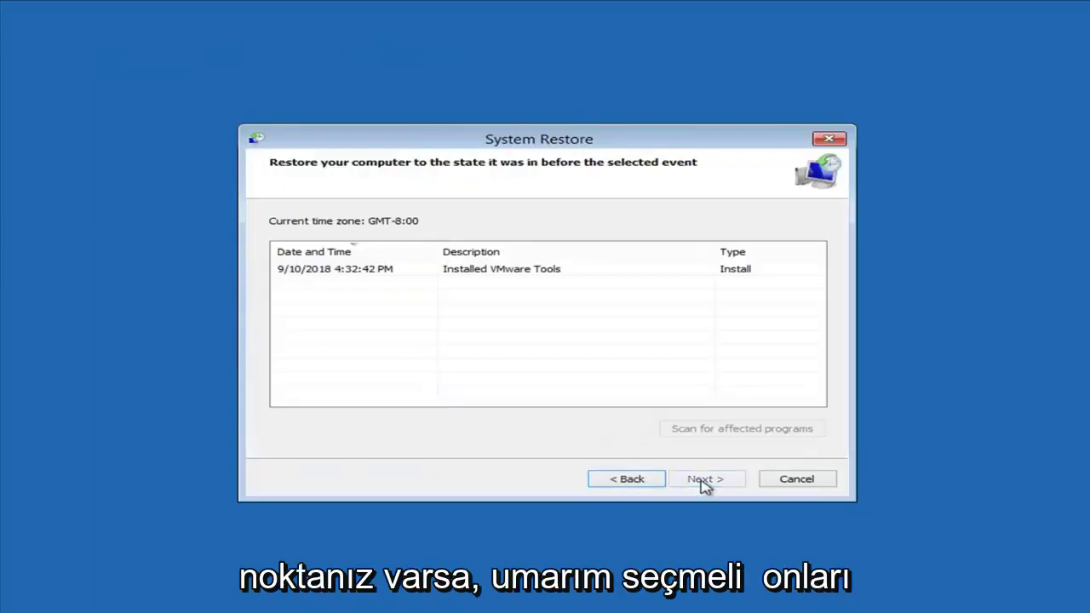
{"action": "left_click", "coordinate": [309, 271]}
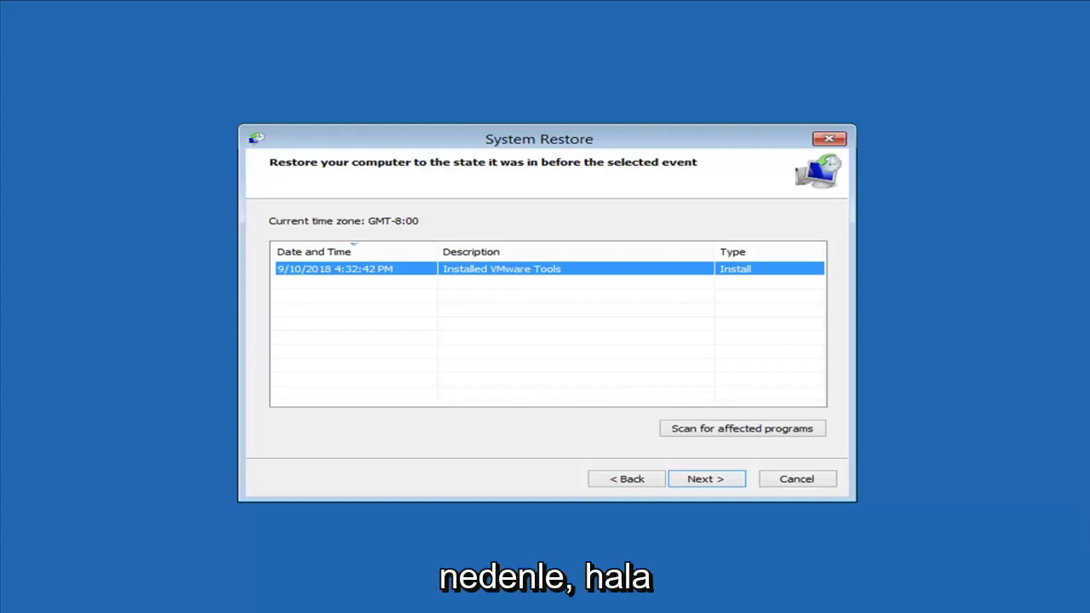
{"action": "left_click", "coordinate": [816, 478]}
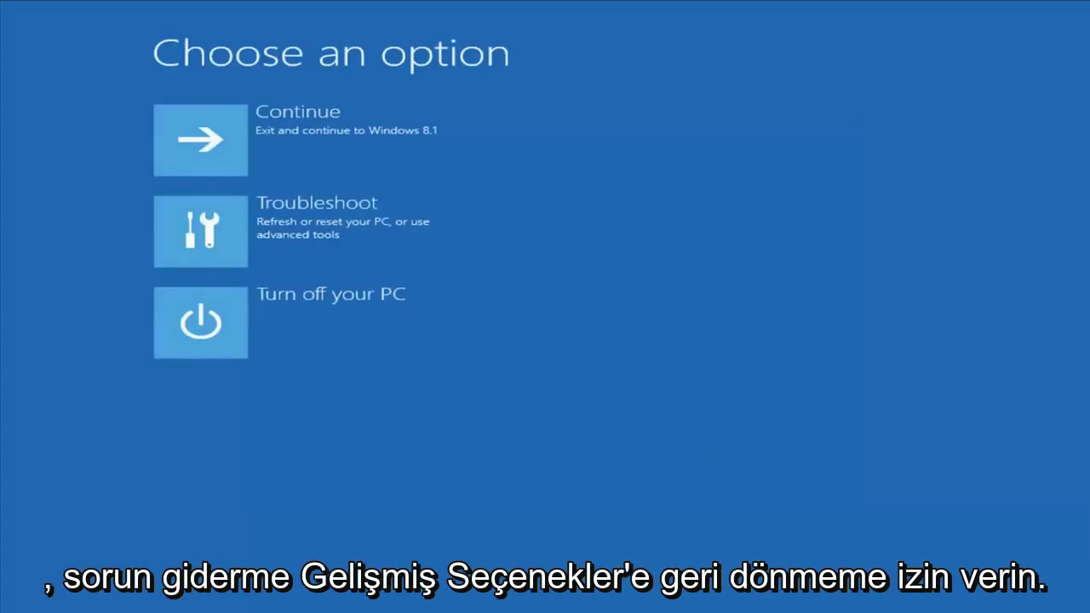
{"action": "left_click", "coordinate": [309, 210]}
{"action": "left_click", "coordinate": [279, 340]}
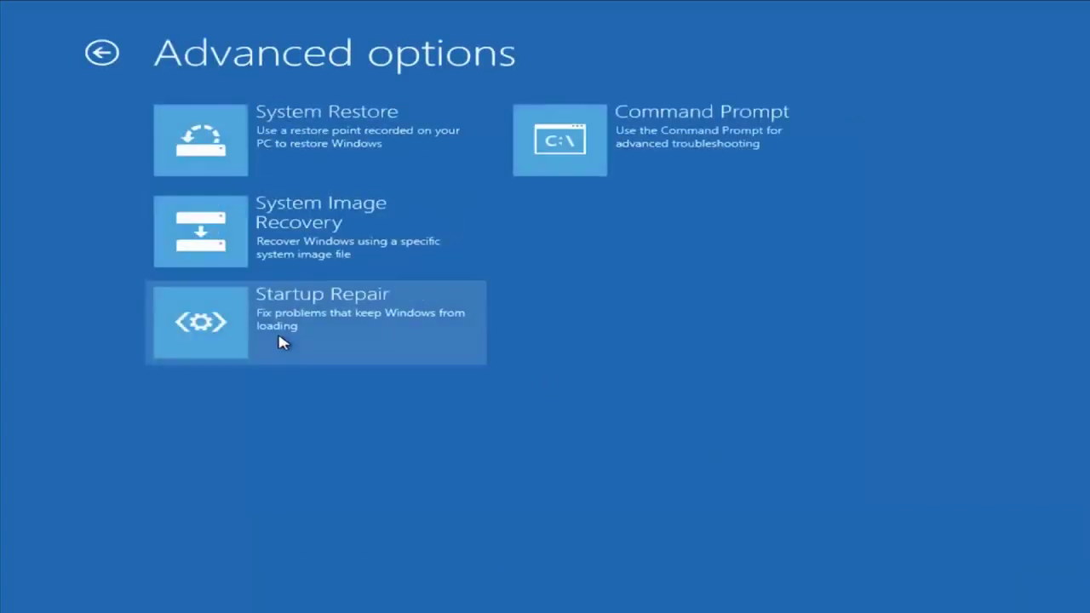
{"action": "left_click", "coordinate": [353, 237]}
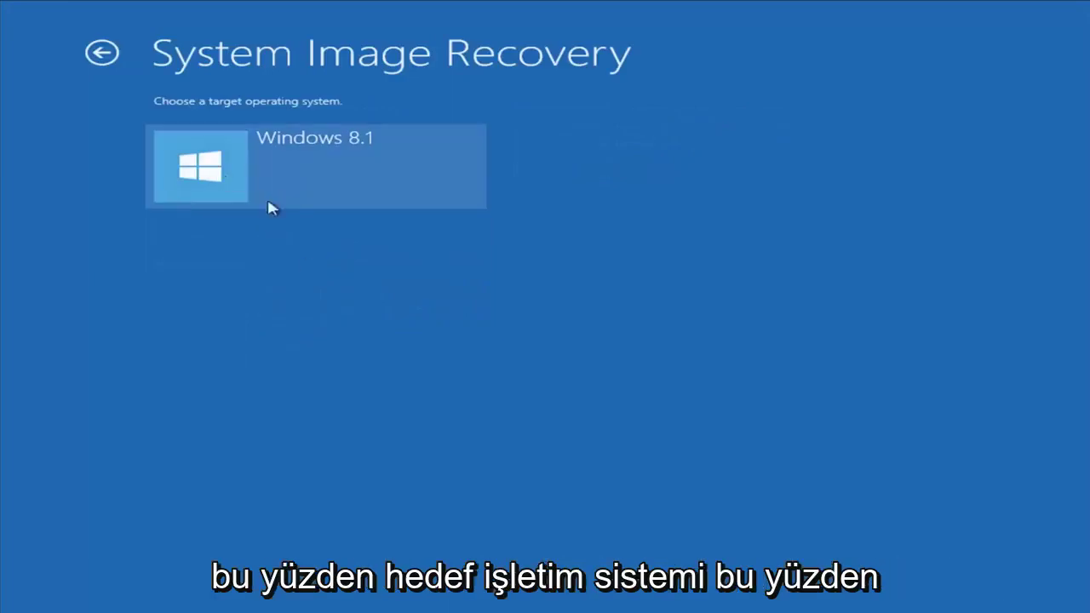
{"action": "left_click", "coordinate": [281, 201]}
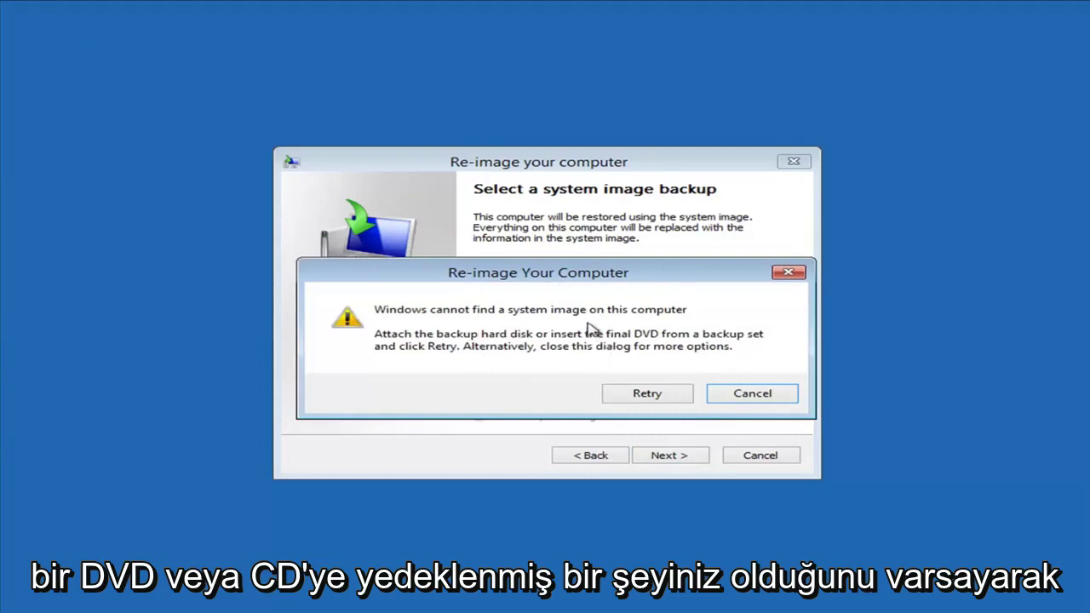
{"action": "left_click", "coordinate": [783, 399]}
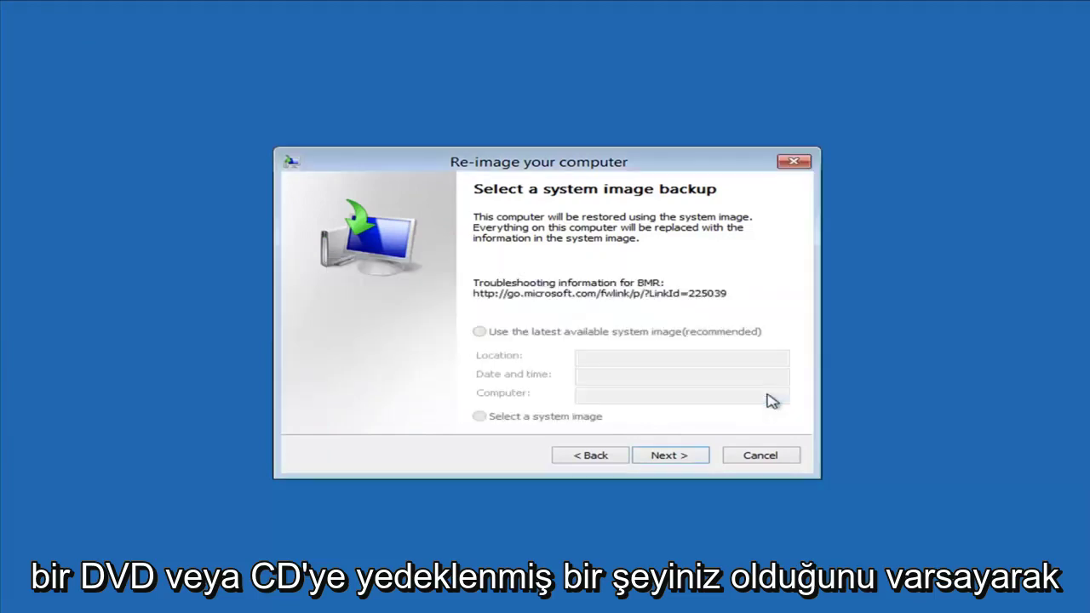
{"action": "left_click", "coordinate": [761, 458]}
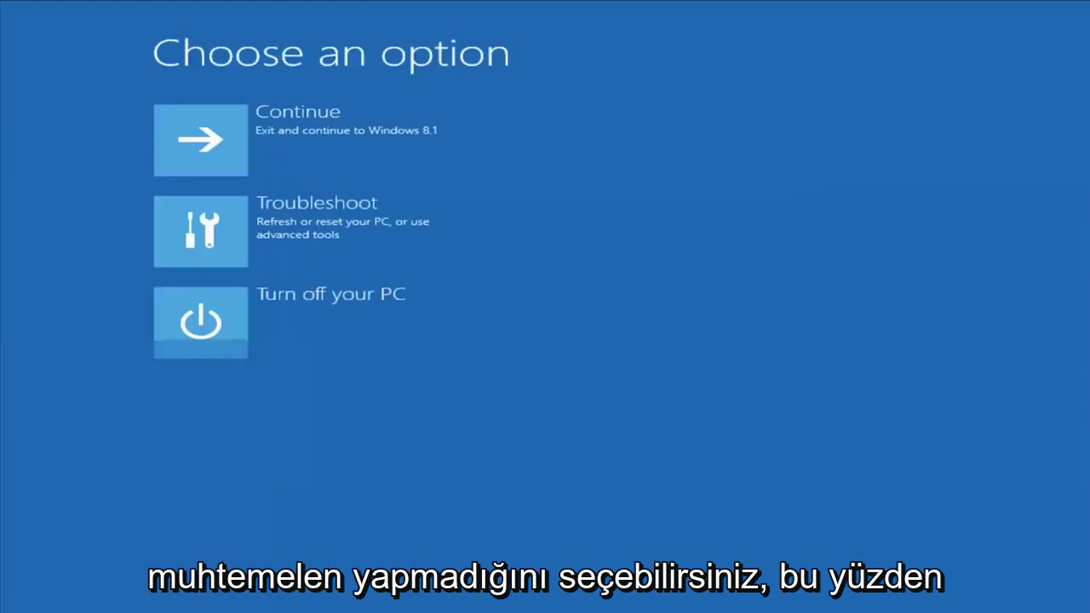
Start System Restore for Windows 8.1 via Troubleshoot > Advanced options.
{"action": "left_click", "coordinate": [245, 230]}
{"action": "left_click", "coordinate": [282, 311]}
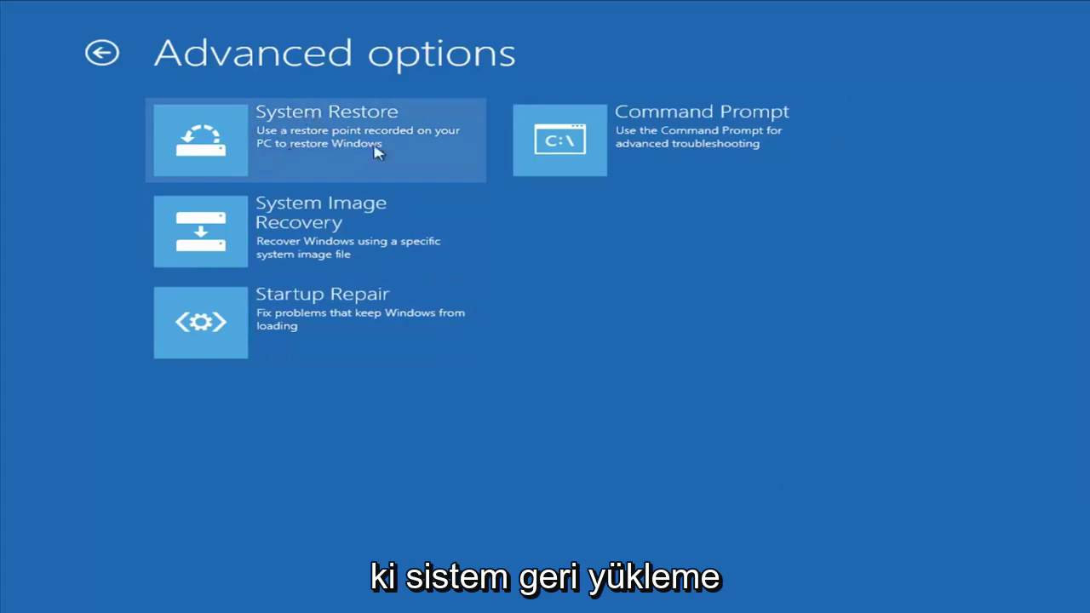
{"action": "left_click", "coordinate": [340, 158]}
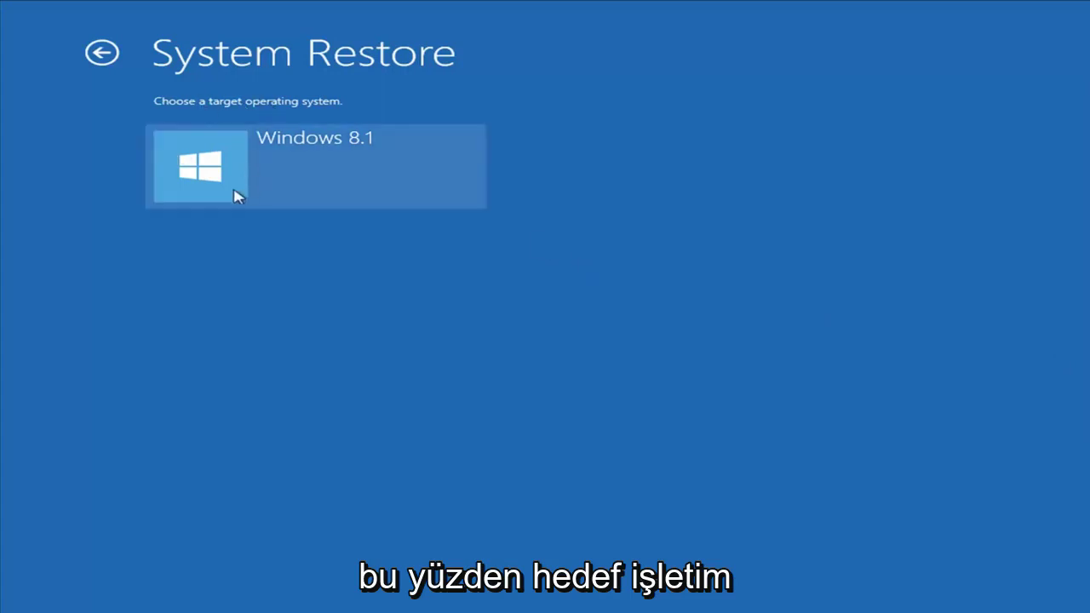
{"action": "left_click", "coordinate": [265, 163]}
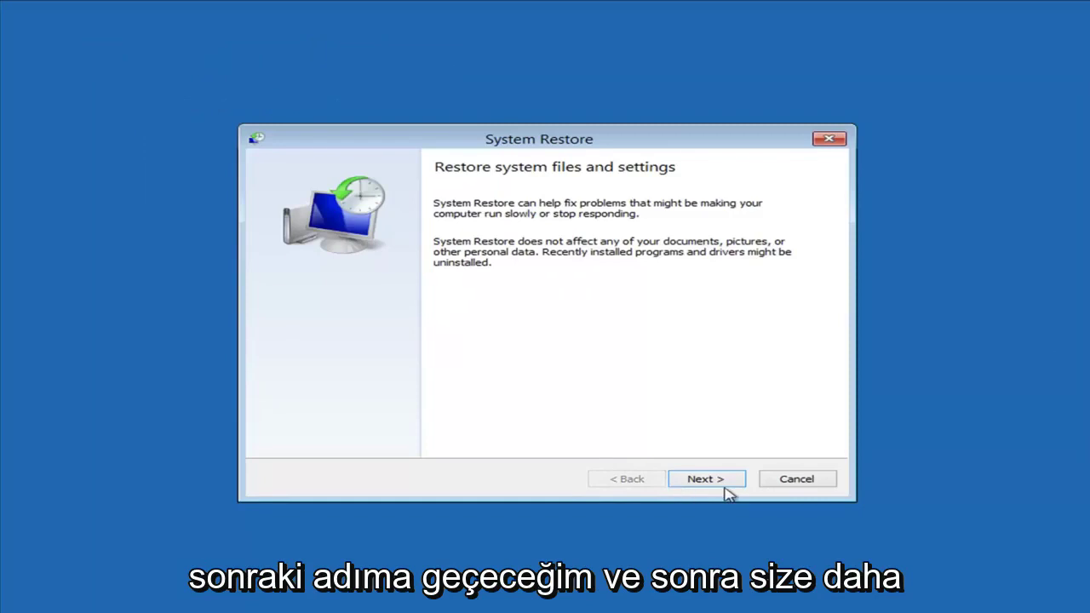
{"action": "left_click", "coordinate": [725, 485]}
Pick the 9/10/2018 4:32:42 PM Installed VMware Tools restore point, finish, and confirm the restore.
{"action": "left_click", "coordinate": [320, 270]}
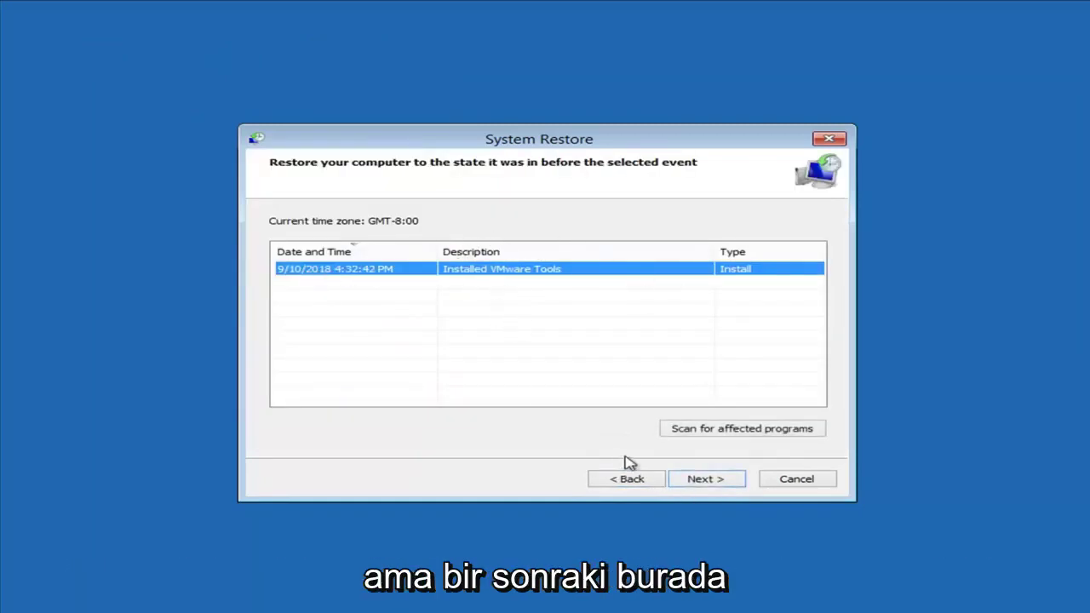
{"action": "left_click", "coordinate": [706, 480]}
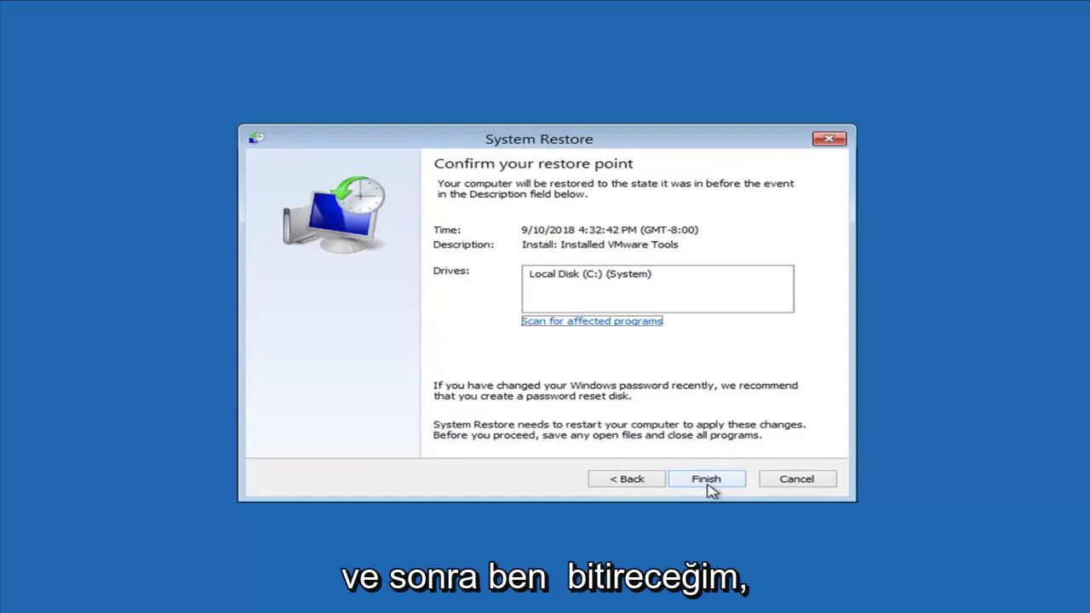
{"action": "left_click", "coordinate": [707, 482]}
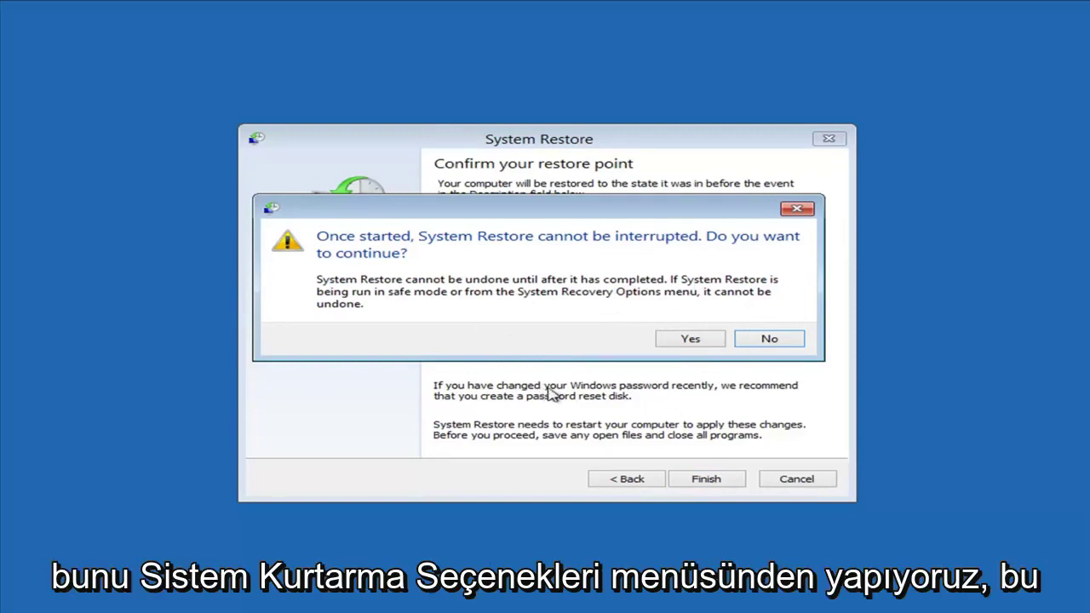
{"action": "left_click", "coordinate": [686, 341]}
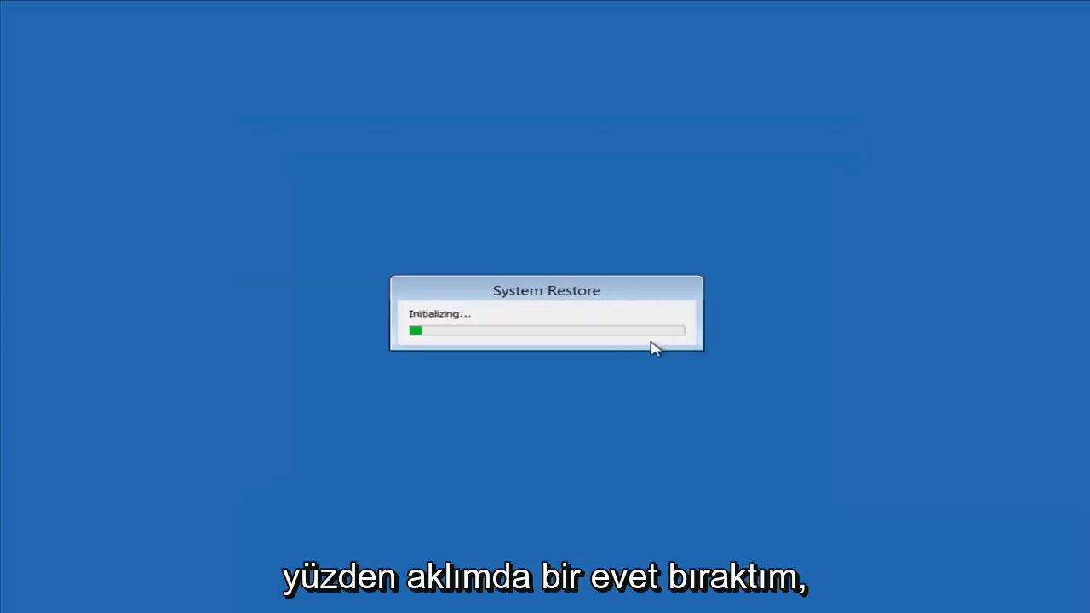